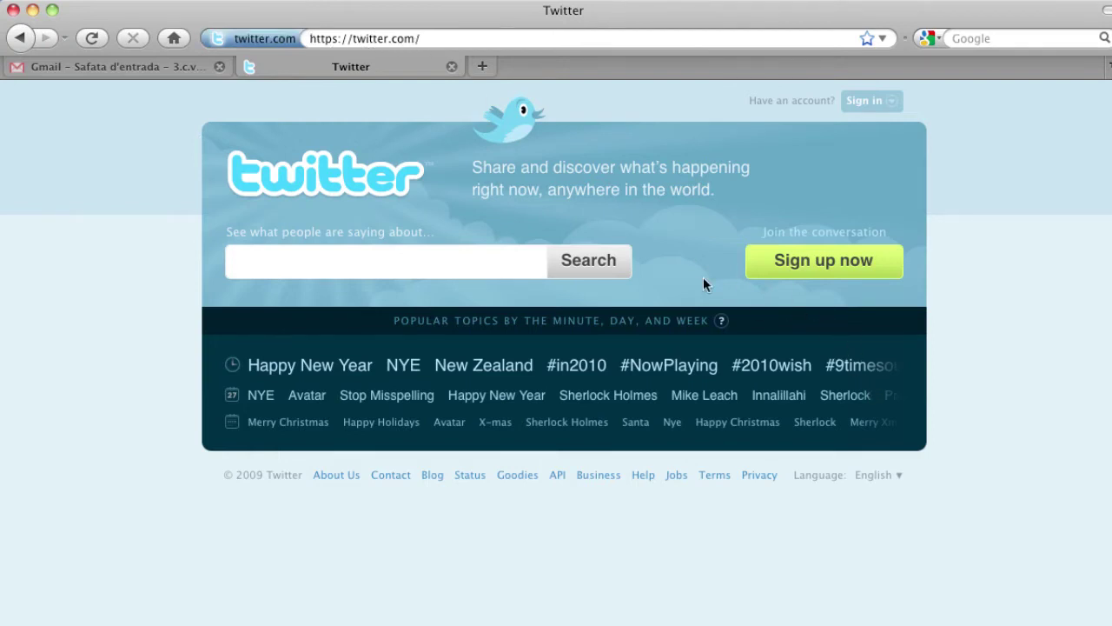
Switch the Twitter site language from English to Spanish – Español
{"action": "left_click", "coordinate": [901, 478]}
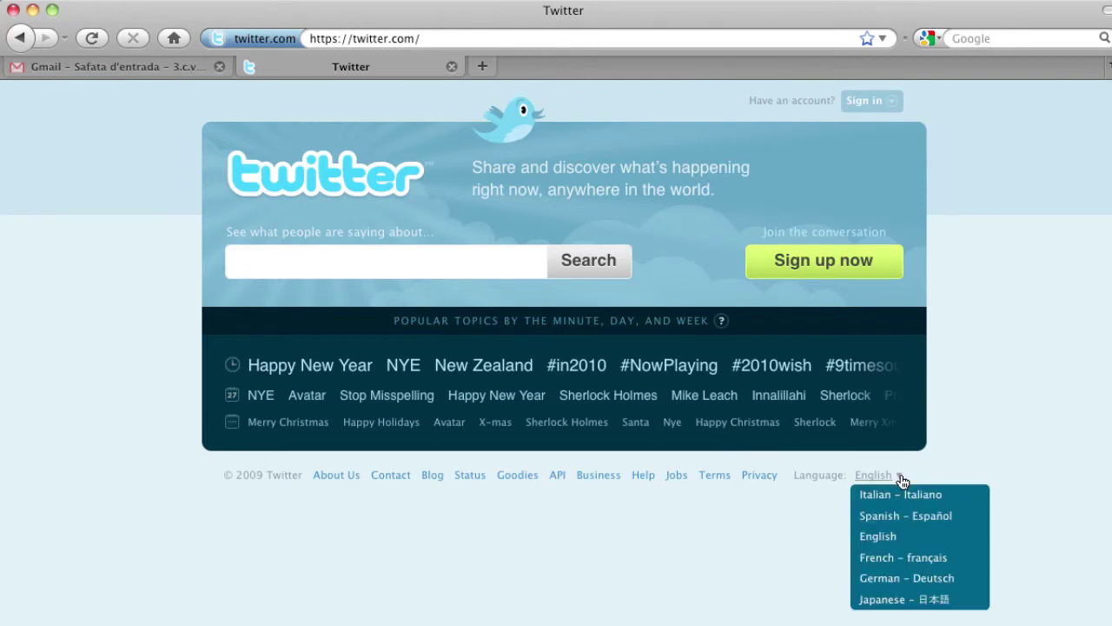
{"action": "left_click", "coordinate": [924, 519]}
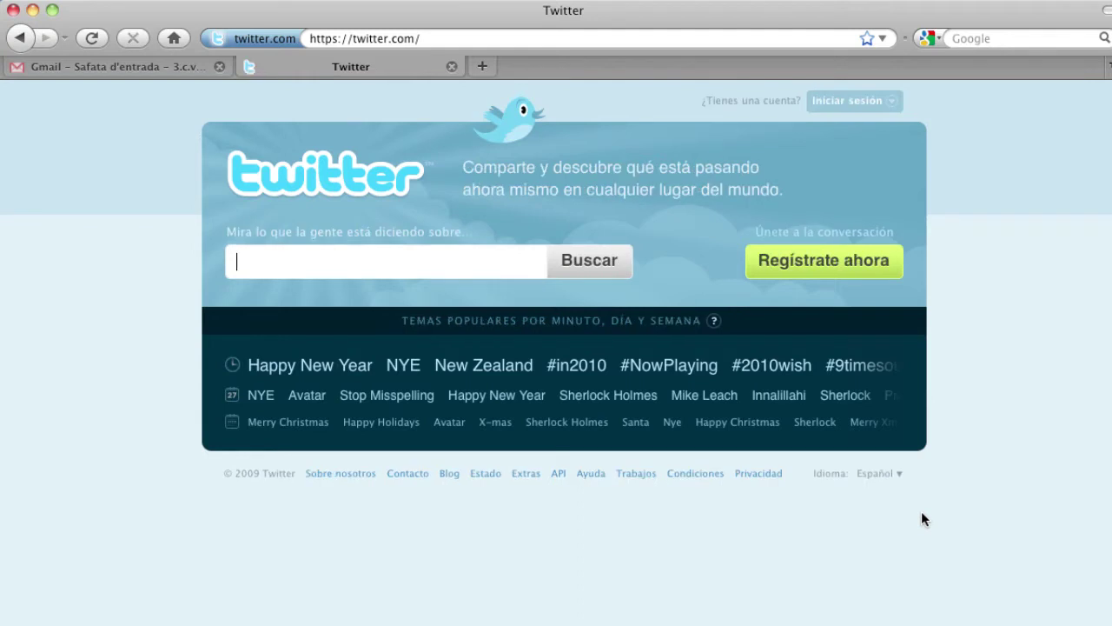
Start a new account via Regístrate ahora, entering the user's full name and a chosen username
{"action": "left_click", "coordinate": [818, 269]}
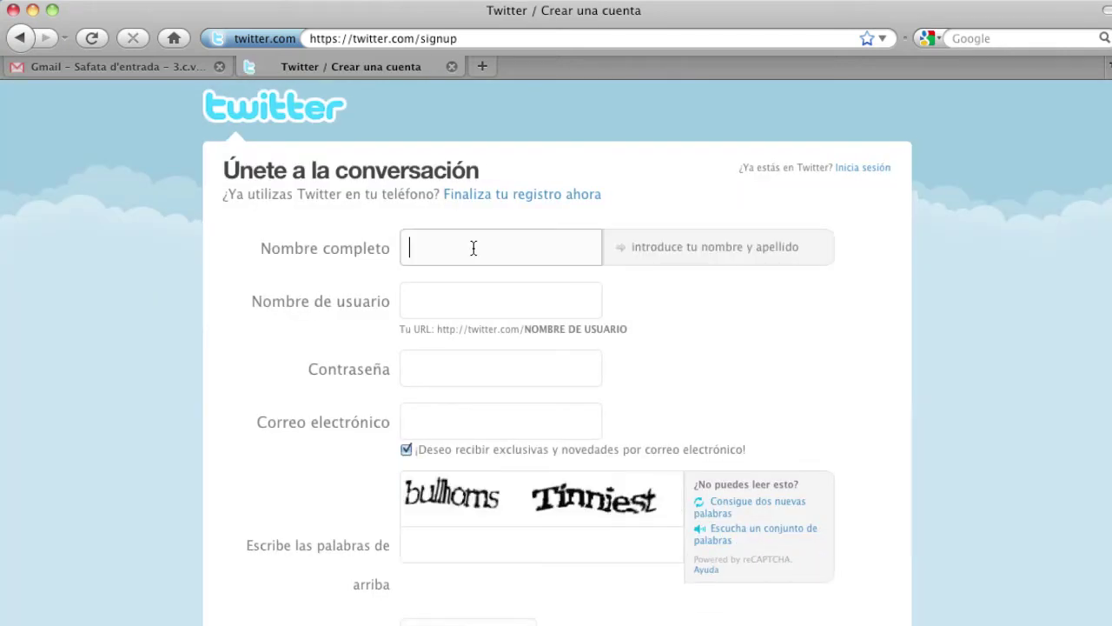
{"action": "key", "text": "Tab"}
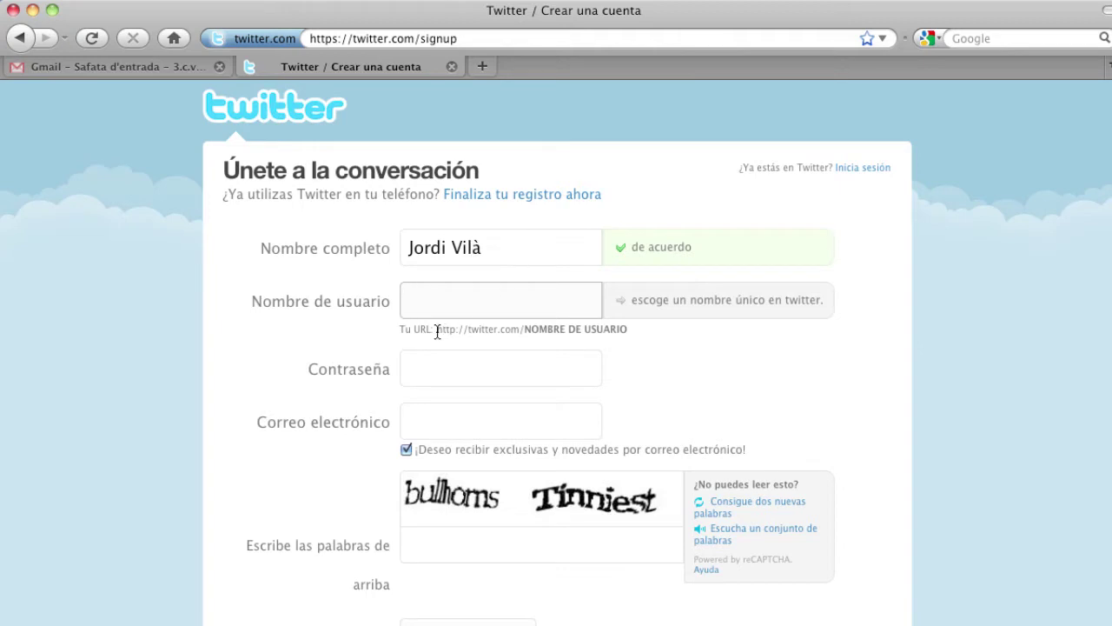
{"action": "left_click_drag", "start_coordinate": [436, 330], "coordinate": [625, 328]}
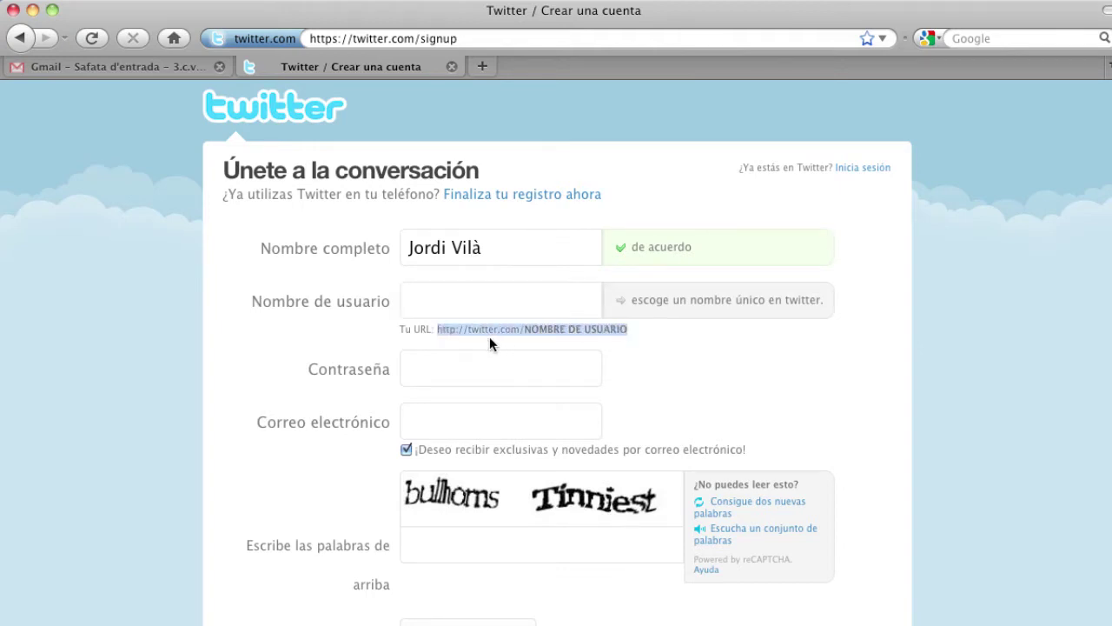
{"action": "left_click", "coordinate": [548, 306]}
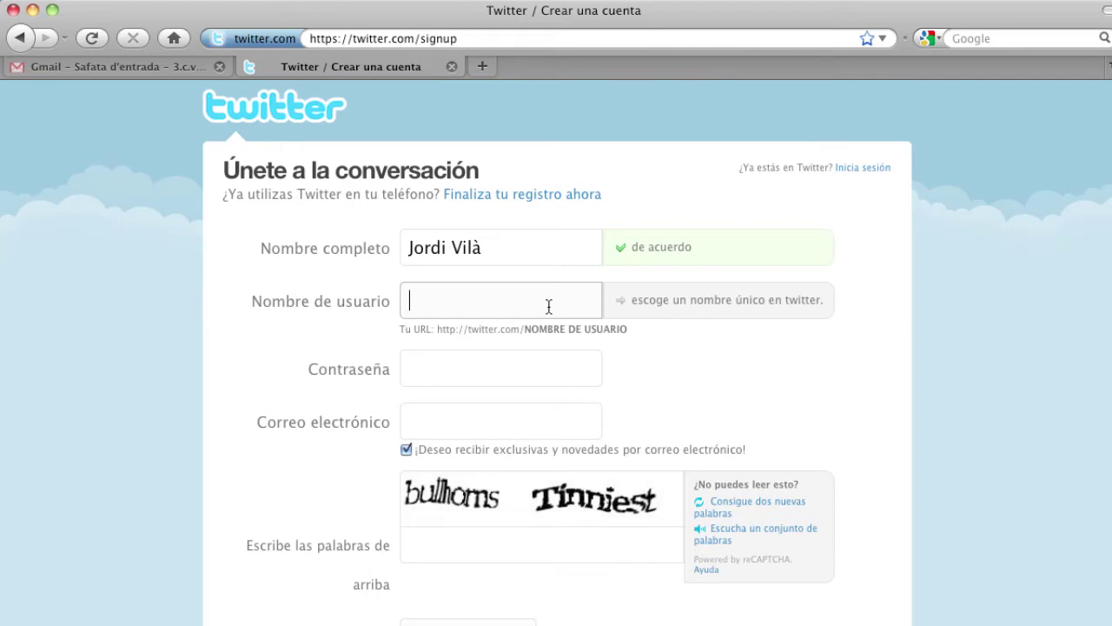
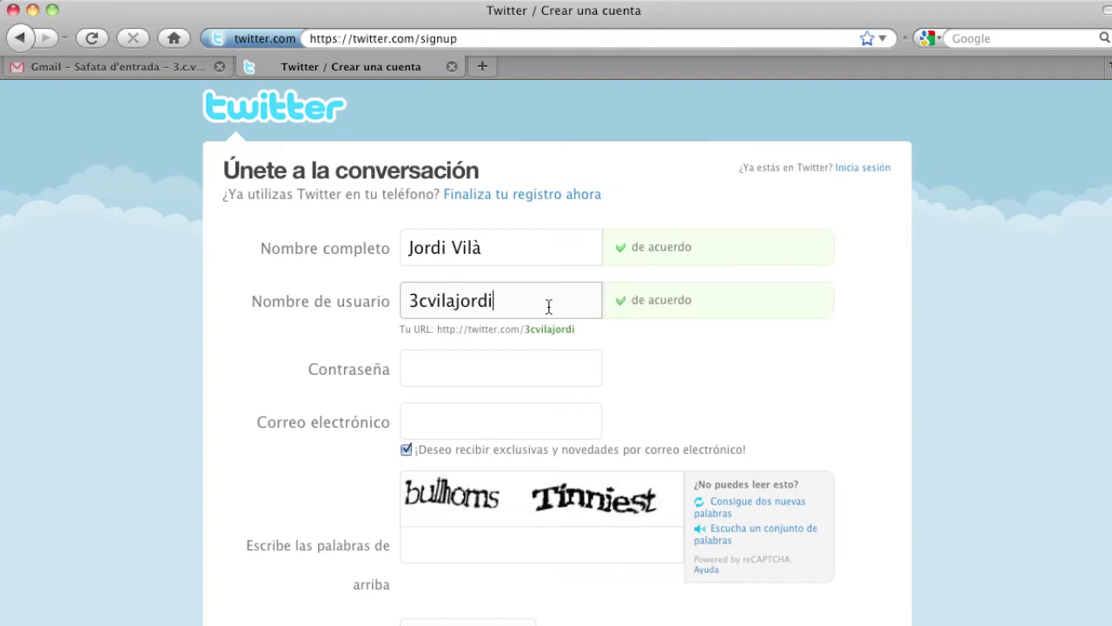
Enter a secure password and the user's Gmail address in the sign-up form
{"action": "left_click", "coordinate": [515, 365]}
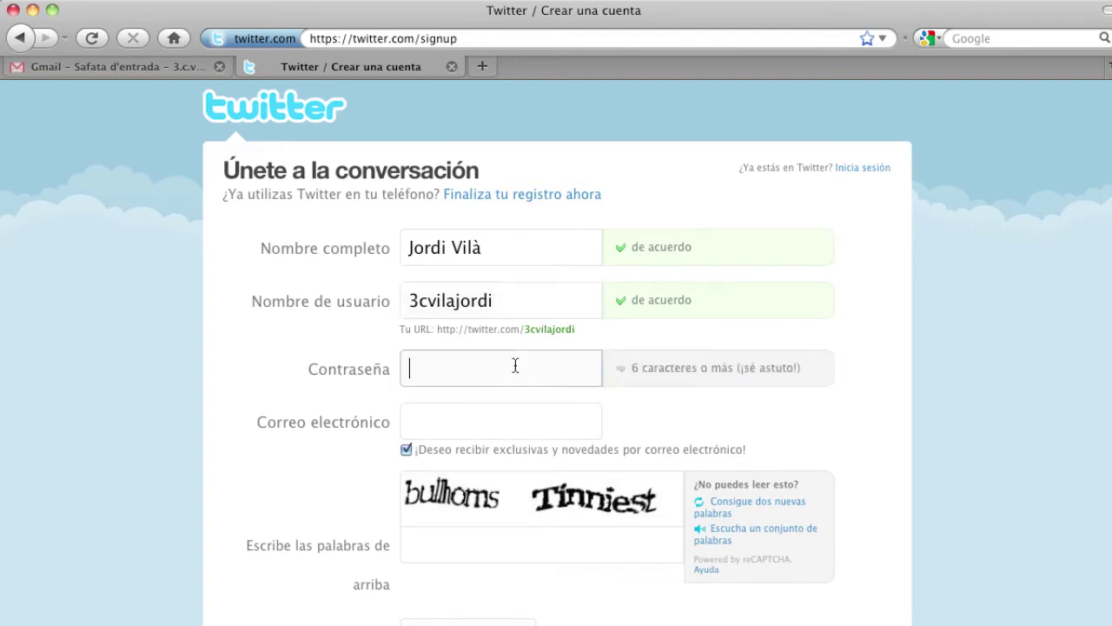
{"action": "type", "text": "•••••••••••"}
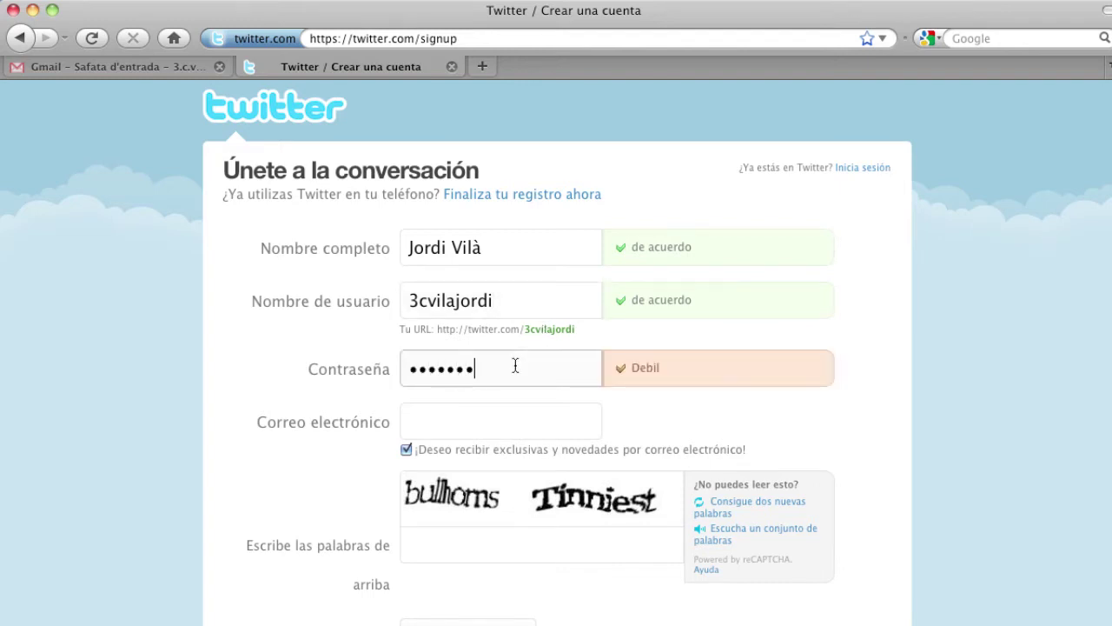
{"action": "type", "text": "•••"}
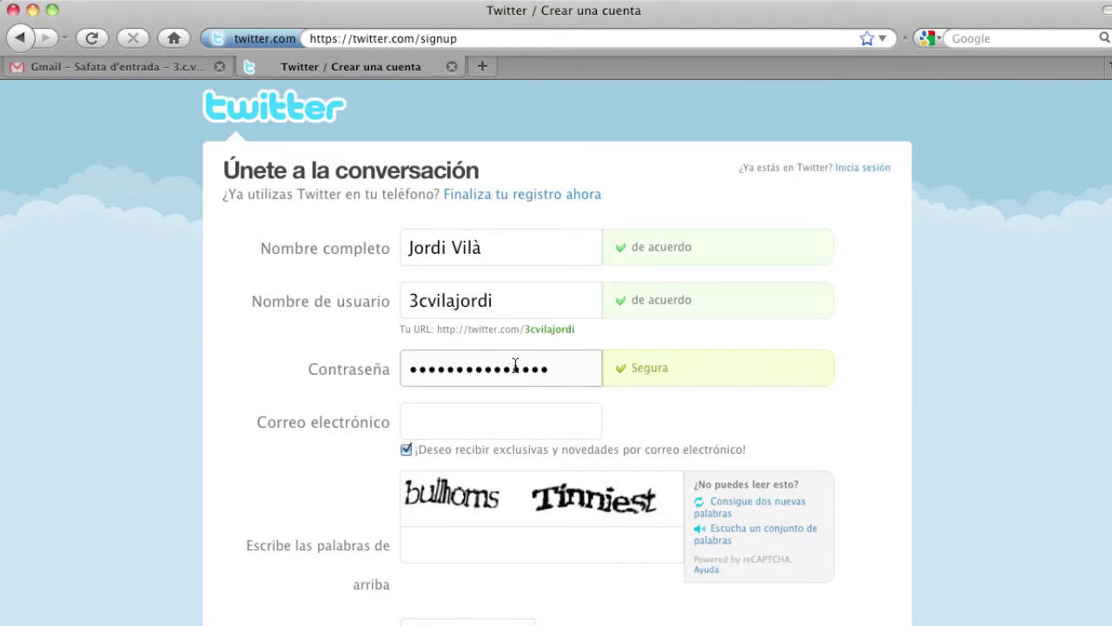
{"action": "key", "text": "Tab"}
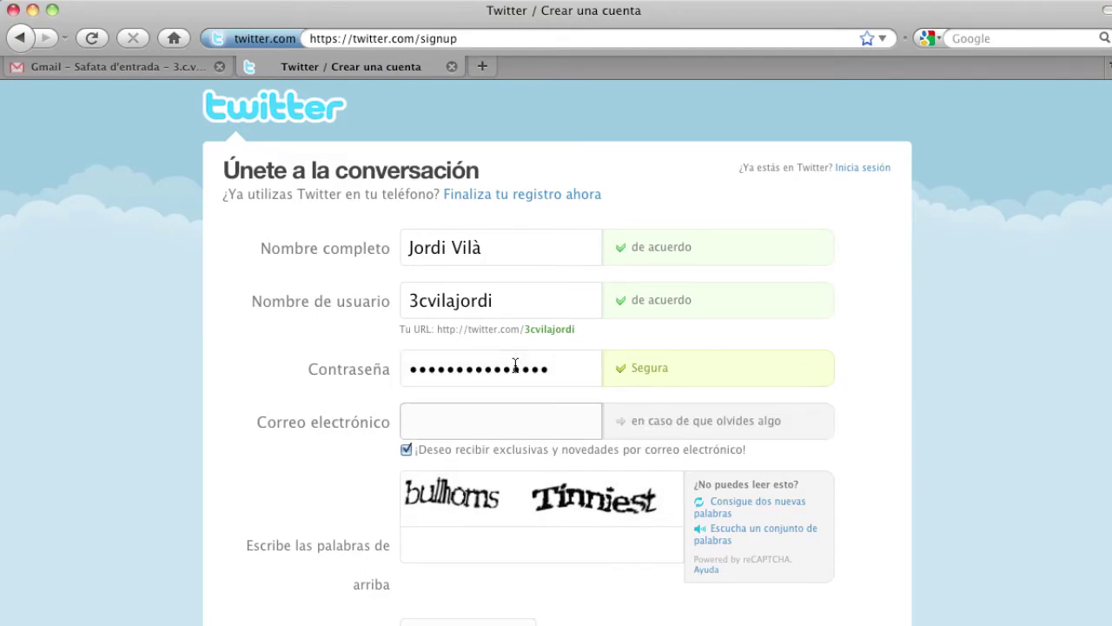
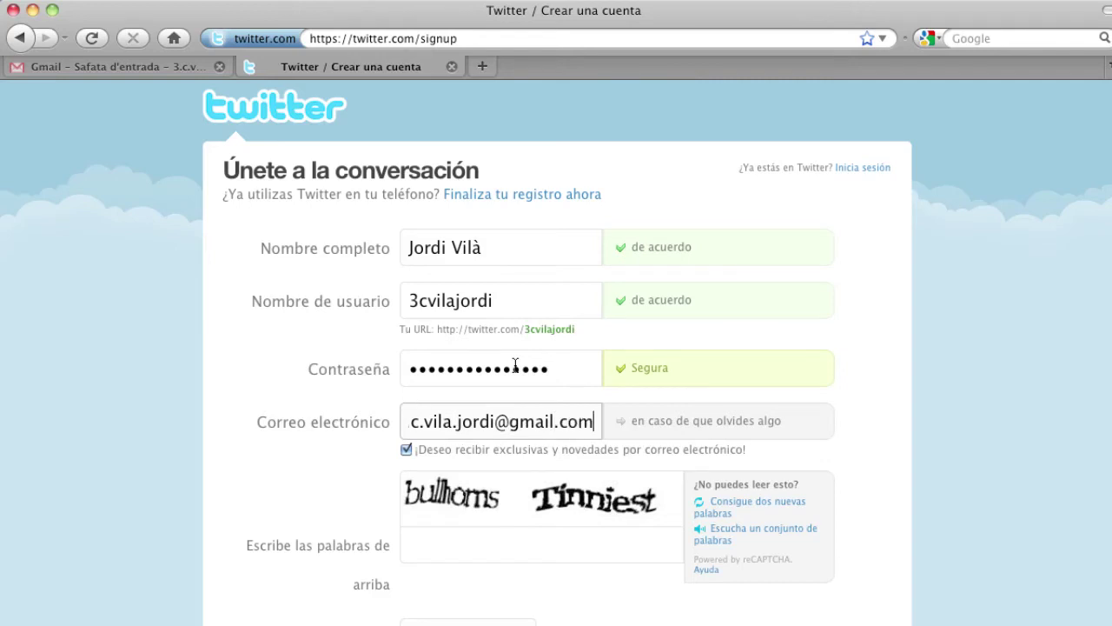
Type the captcha words 'bullhorns Tinniest'
{"action": "left_click", "coordinate": [448, 546]}
{"action": "type", "text": "bul"}
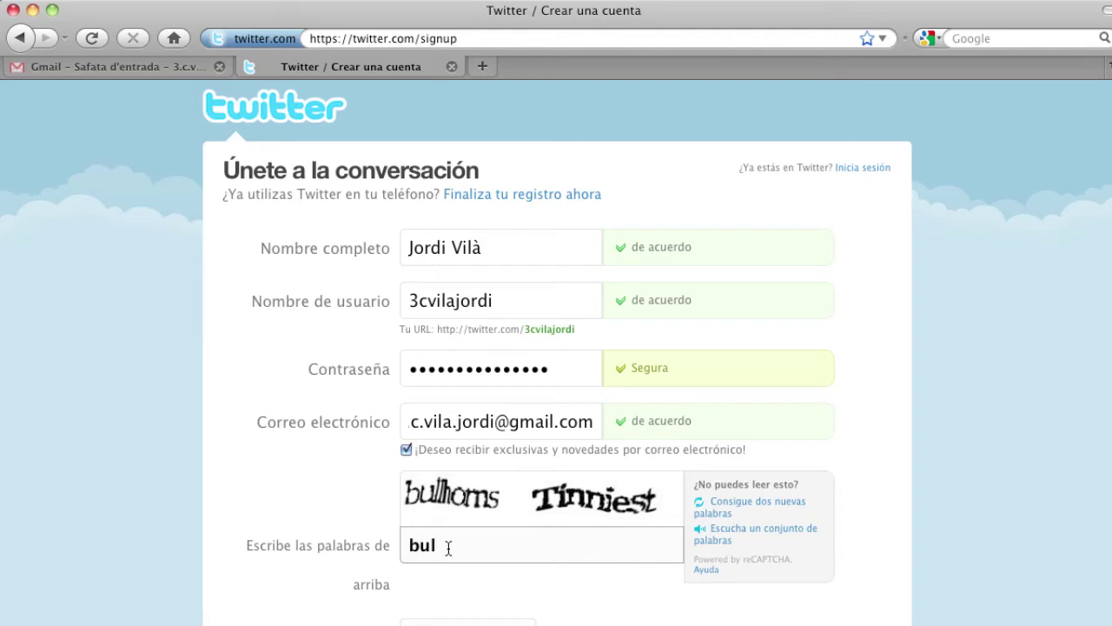
{"action": "type", "text": "l"}
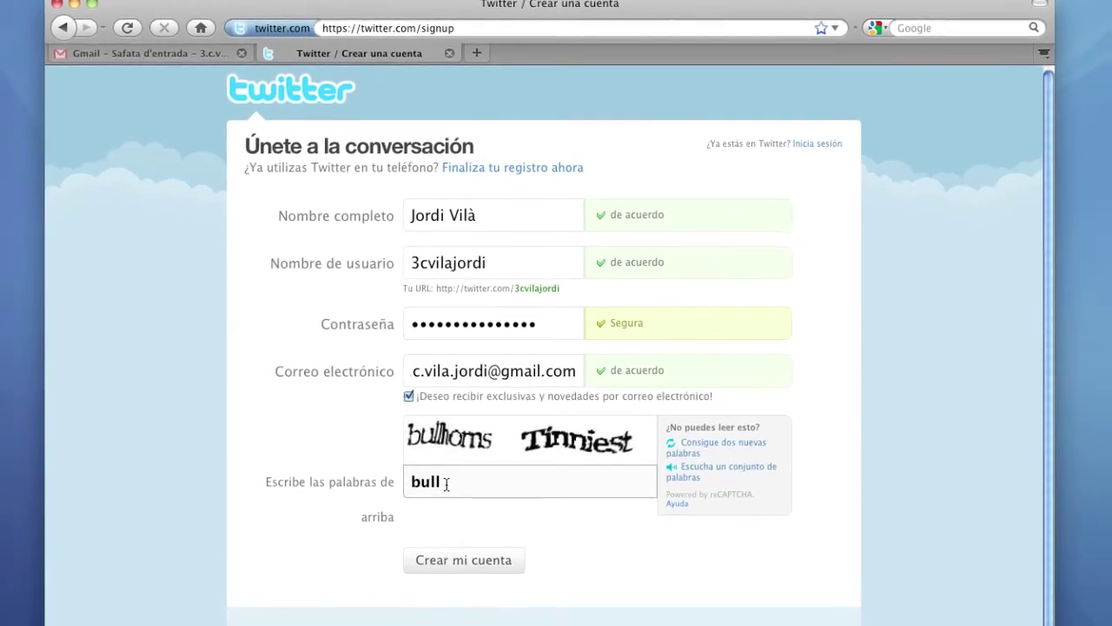
{"action": "type", "text": "horns Tinniest"}
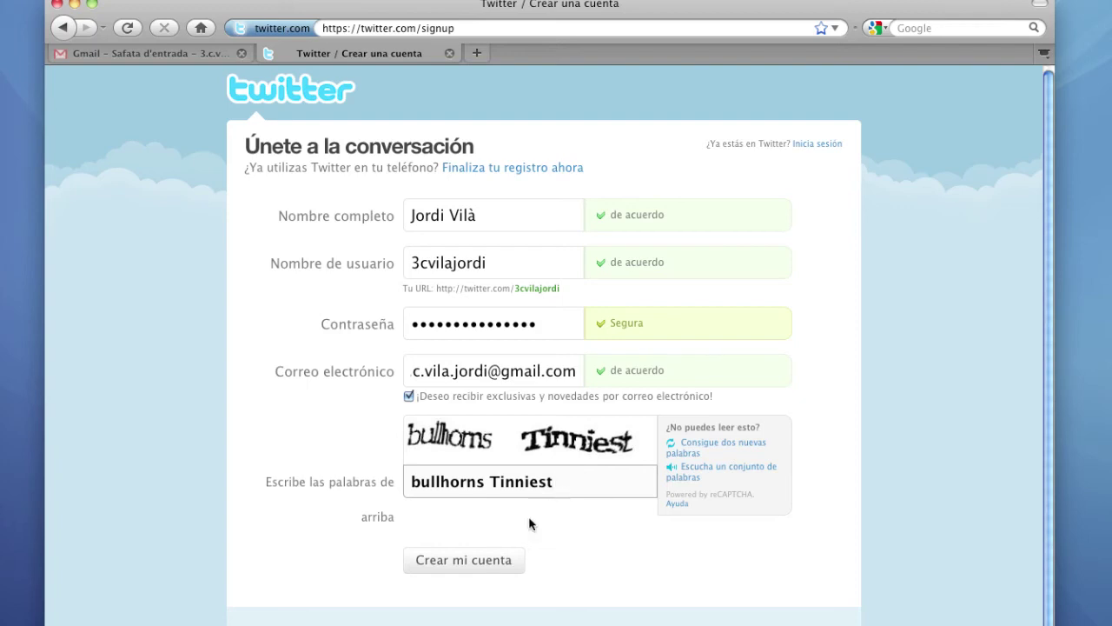
Submit Crear mi cuenta, then skip both the find-friends and suggested-users pages
{"action": "left_click", "coordinate": [470, 569]}
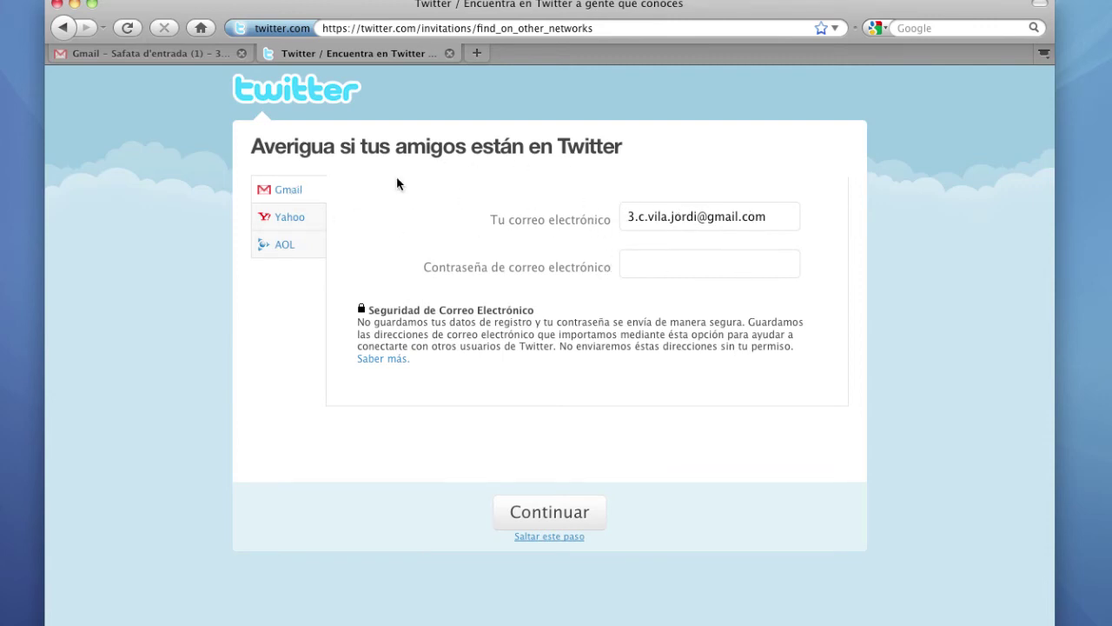
{"action": "left_click", "coordinate": [562, 540]}
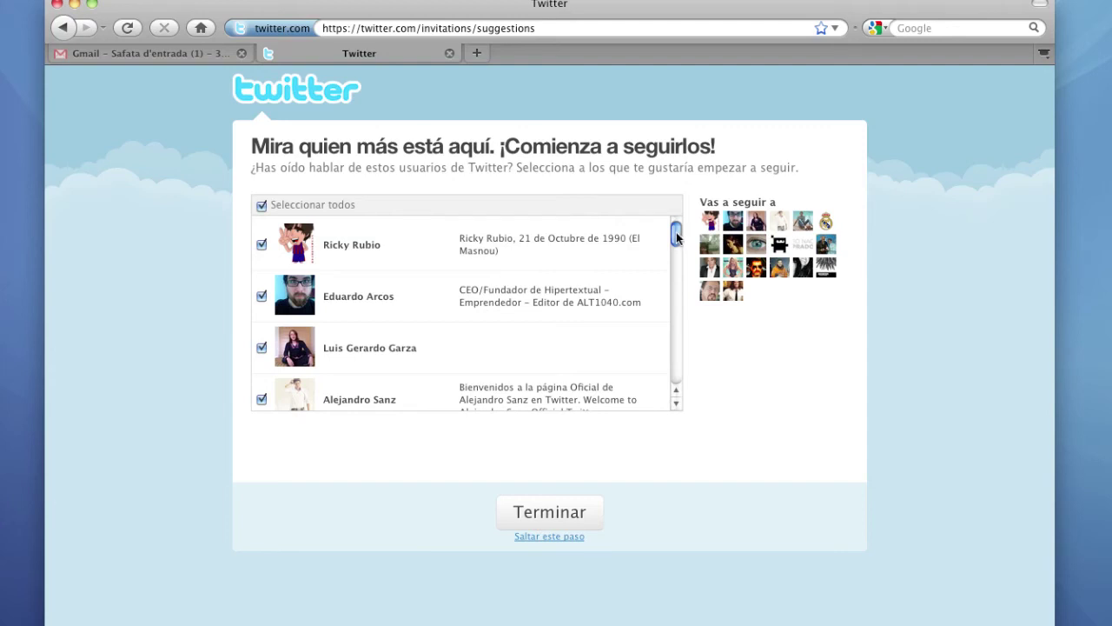
{"action": "left_click", "coordinate": [545, 538]}
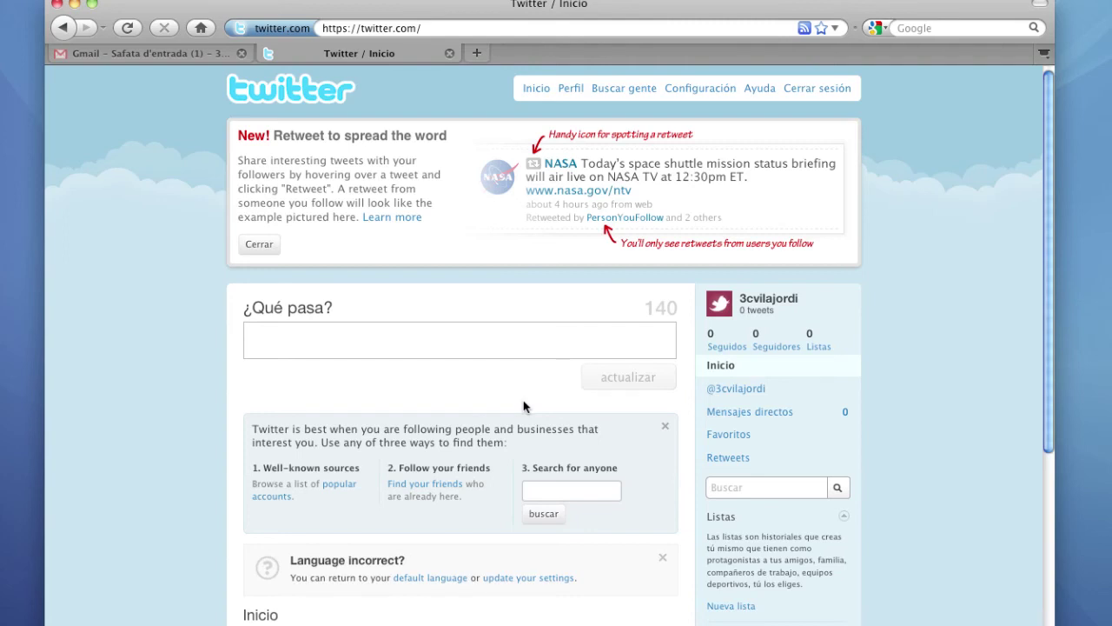
Bring the Gmail inbox tab to the front
{"action": "left_click", "coordinate": [148, 53]}
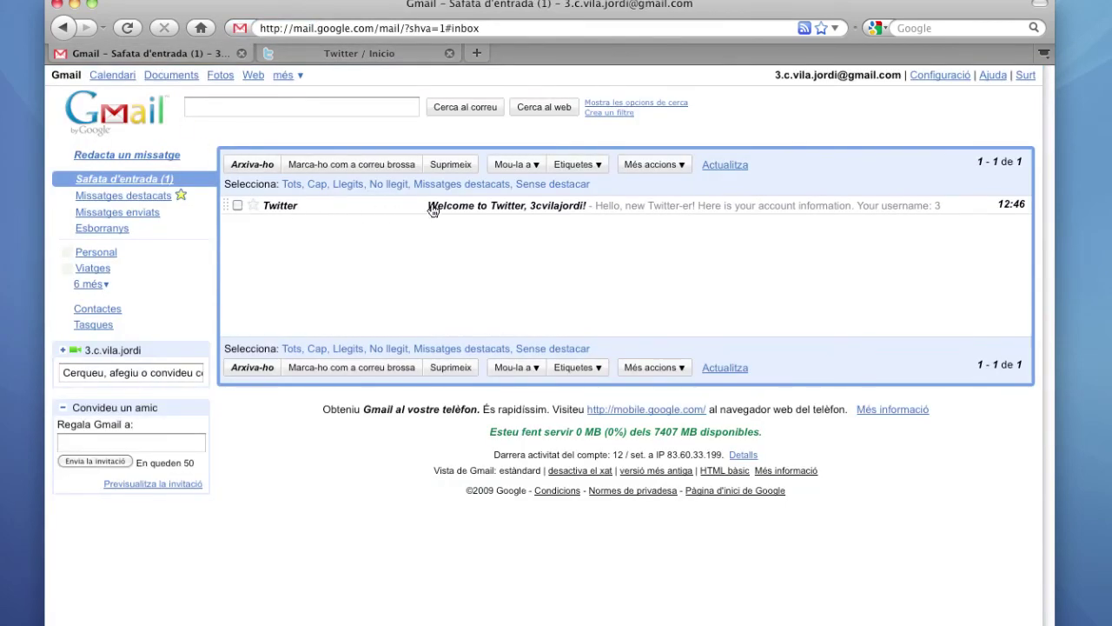
Open the Welcome to Twitter e-mail, always show its images, and highlight the username and profile link
{"action": "left_click", "coordinate": [567, 209]}
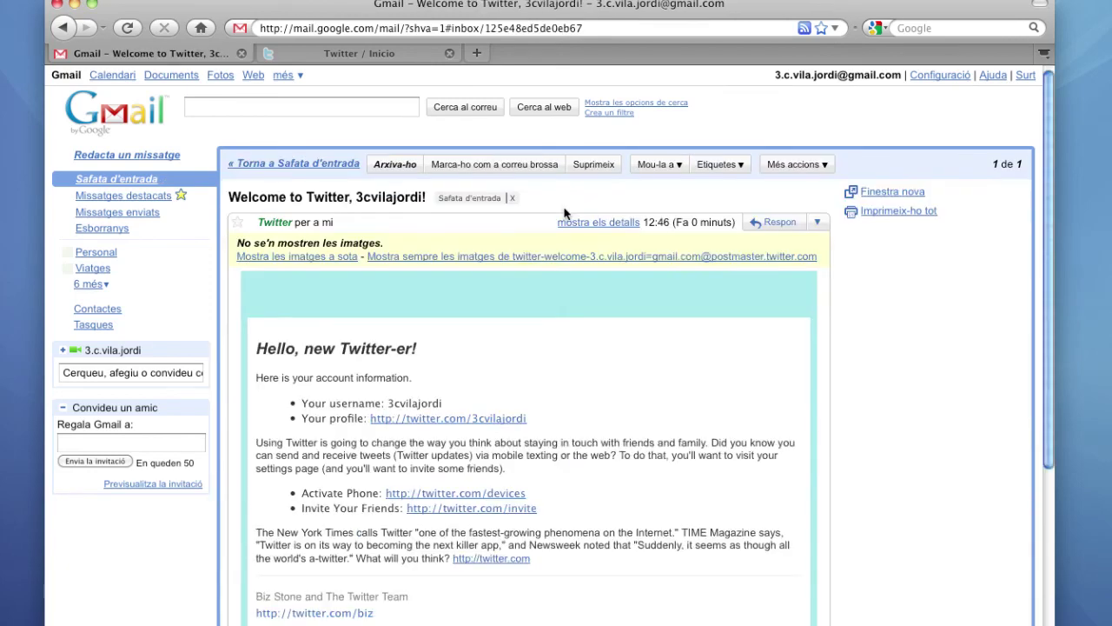
{"action": "left_click", "coordinate": [540, 258]}
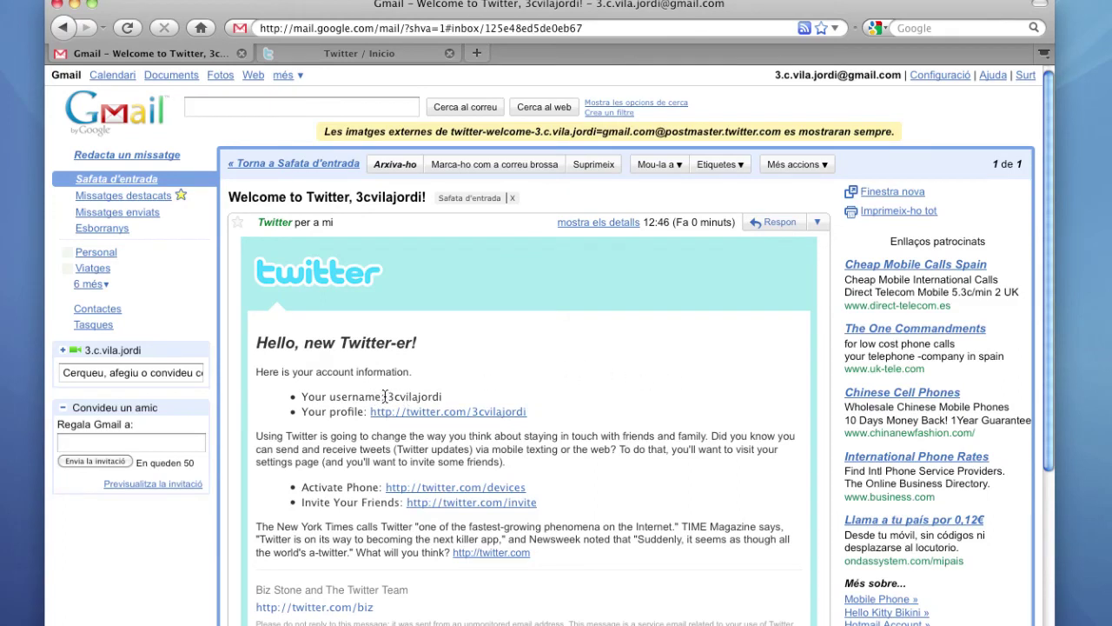
{"action": "left_click_drag", "start_coordinate": [385, 397], "coordinate": [450, 397]}
{"action": "left_click", "coordinate": [450, 397]}
{"action": "left_click_drag", "start_coordinate": [539, 406], "coordinate": [370, 413]}
{"action": "scroll", "coordinate": [556, 453], "scroll_direction": "down", "scroll_amount": 1}
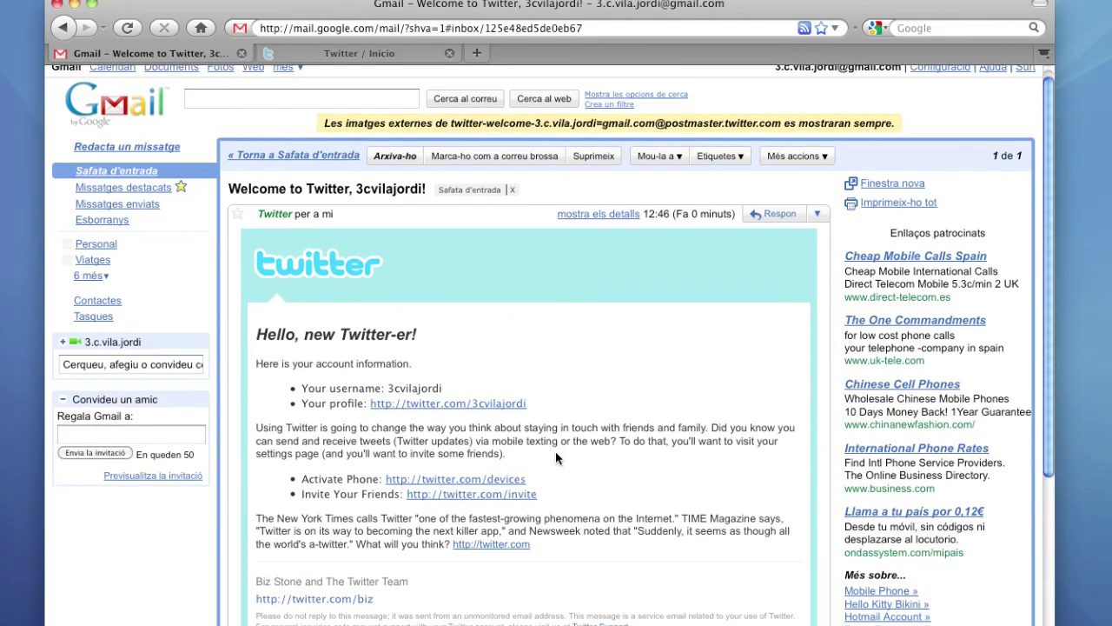
{"action": "scroll", "coordinate": [552, 453], "scroll_direction": "up", "scroll_amount": 1}
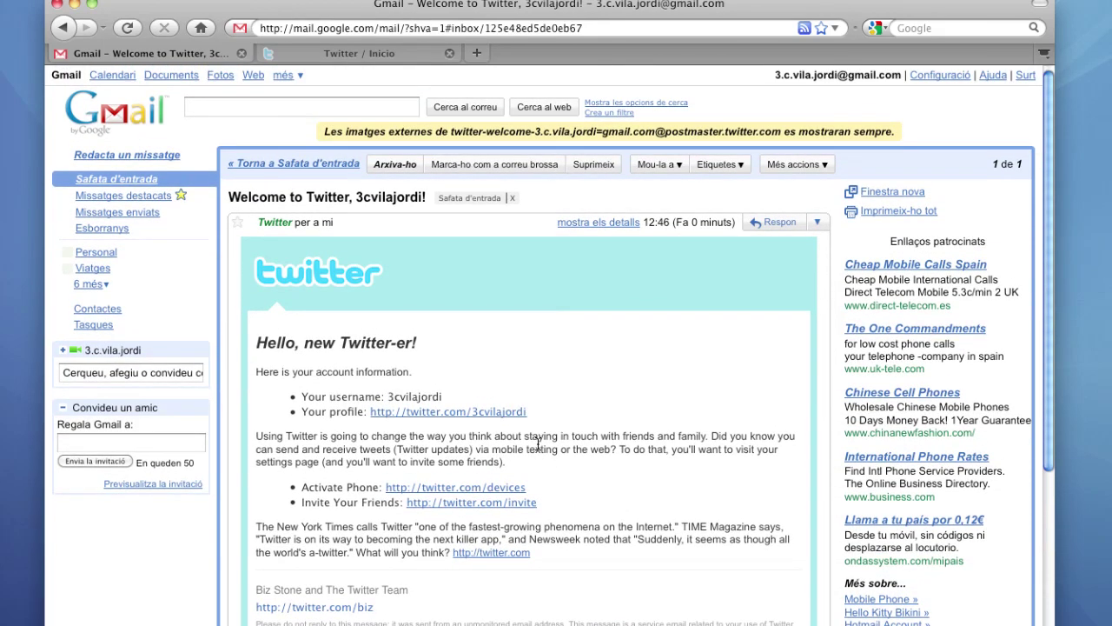